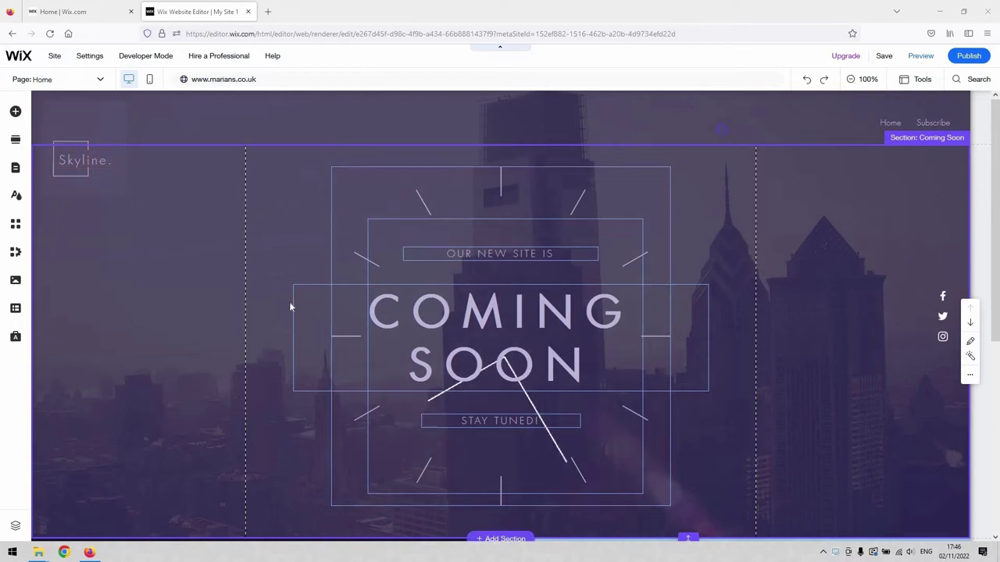
Add the "Join the Club" Subscribe section between the desert image section and the footer of the Home page.
{"action": "scroll", "coordinate": [452, 164], "scroll_direction": "down", "scroll_amount": 3}
{"action": "scroll", "coordinate": [507, 279], "scroll_direction": "up", "scroll_amount": 3}
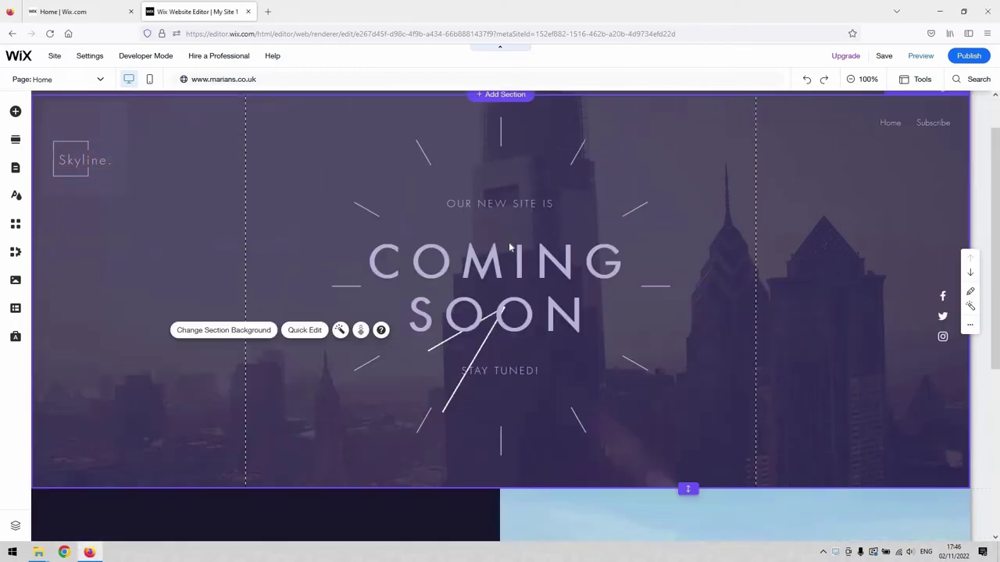
{"action": "scroll", "coordinate": [424, 282], "scroll_direction": "down", "scroll_amount": 2}
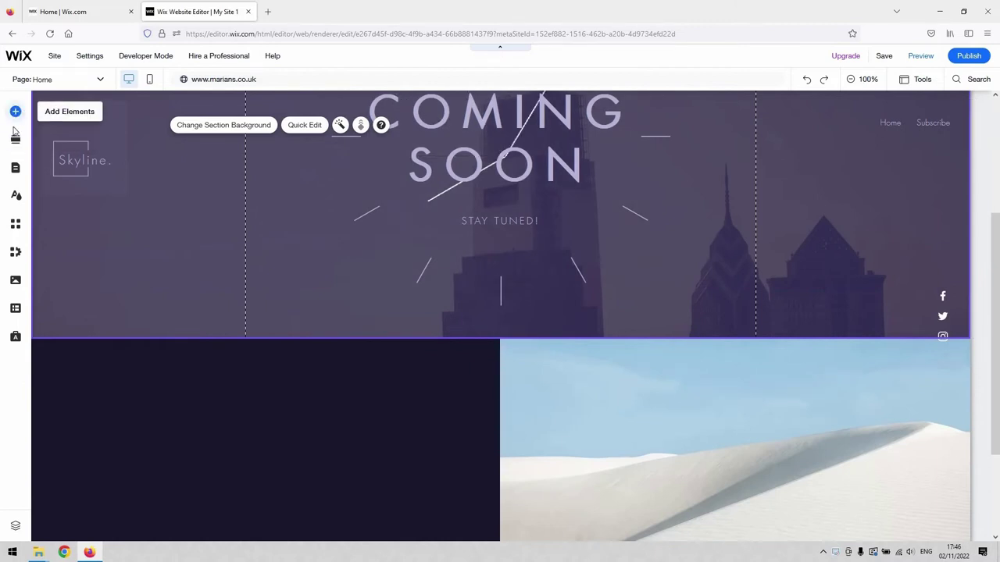
{"action": "left_click", "coordinate": [15, 139]}
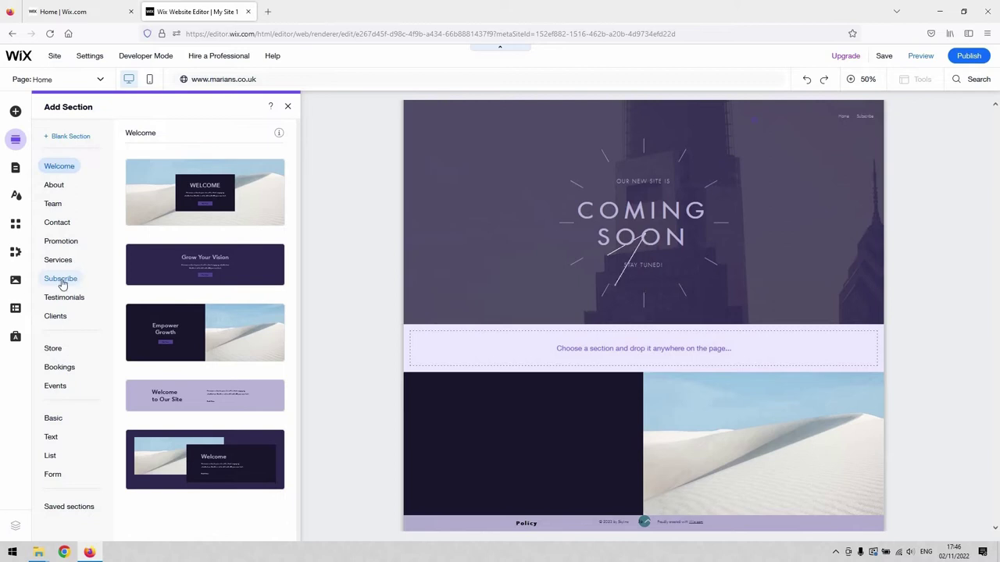
{"action": "left_click", "coordinate": [67, 286]}
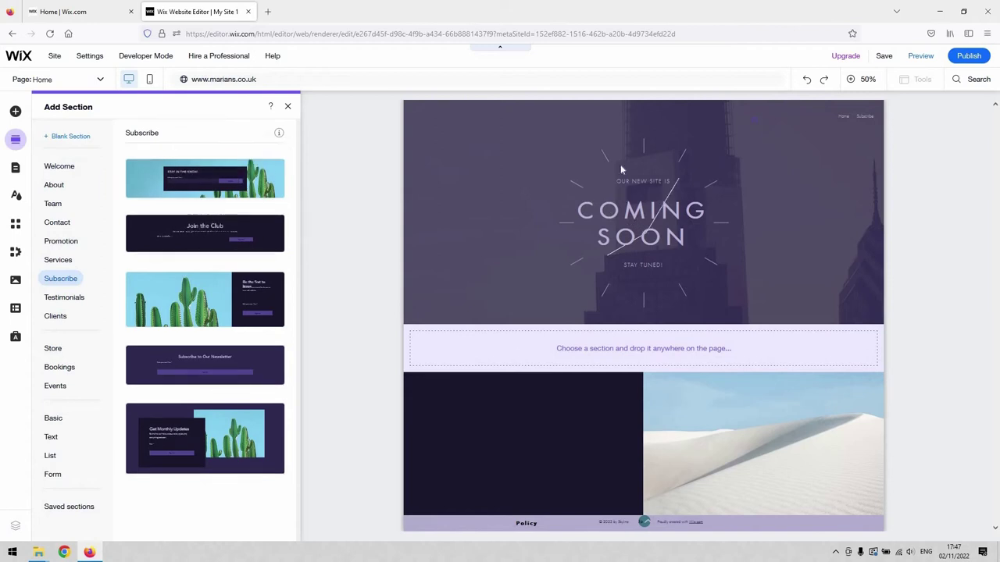
{"action": "left_click_drag", "start_coordinate": [236, 255], "coordinate": [639, 490]}
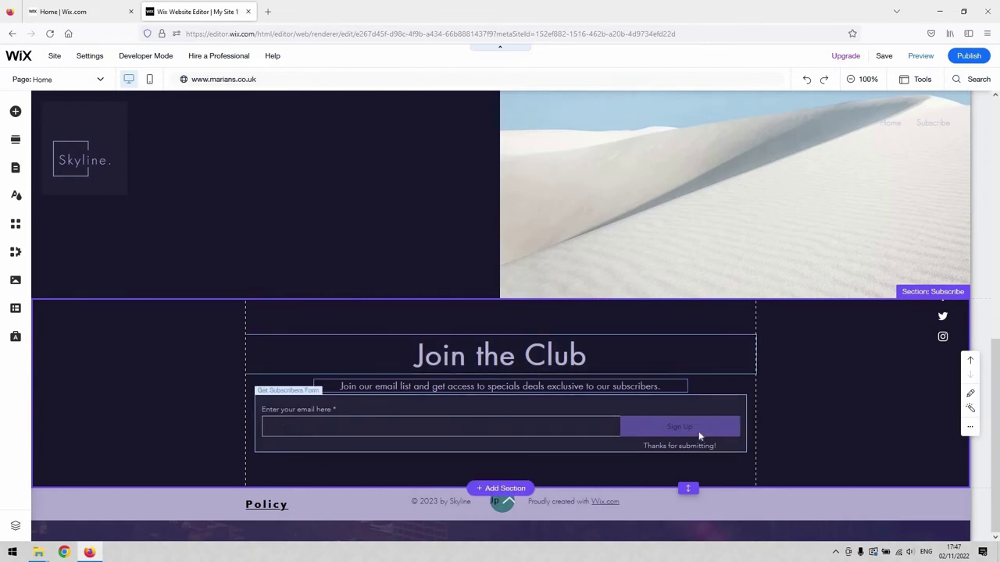
Examine the subscriber form's main options, general settings, submit message, payment and conditions.
{"action": "left_click", "coordinate": [415, 412]}
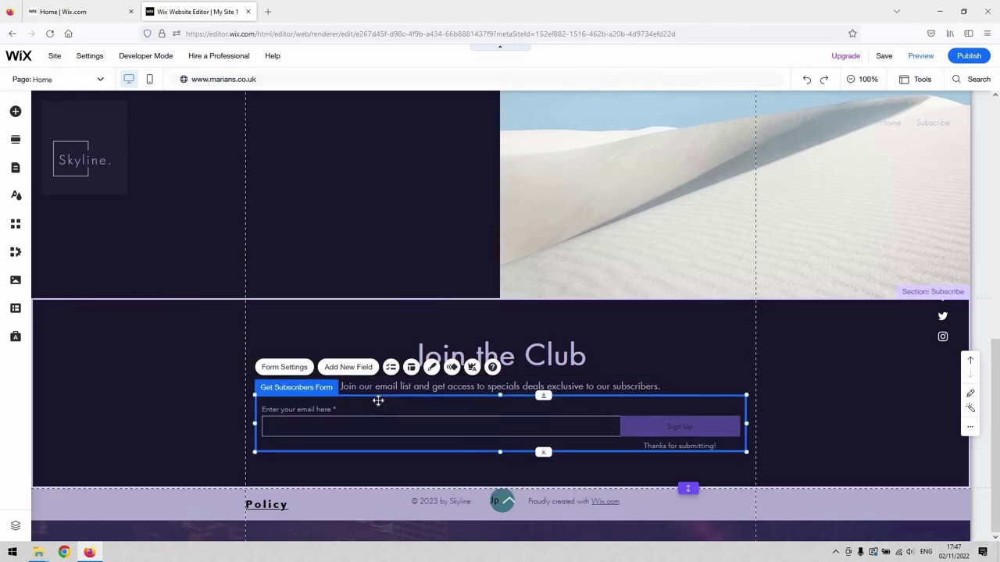
{"action": "left_click", "coordinate": [285, 368]}
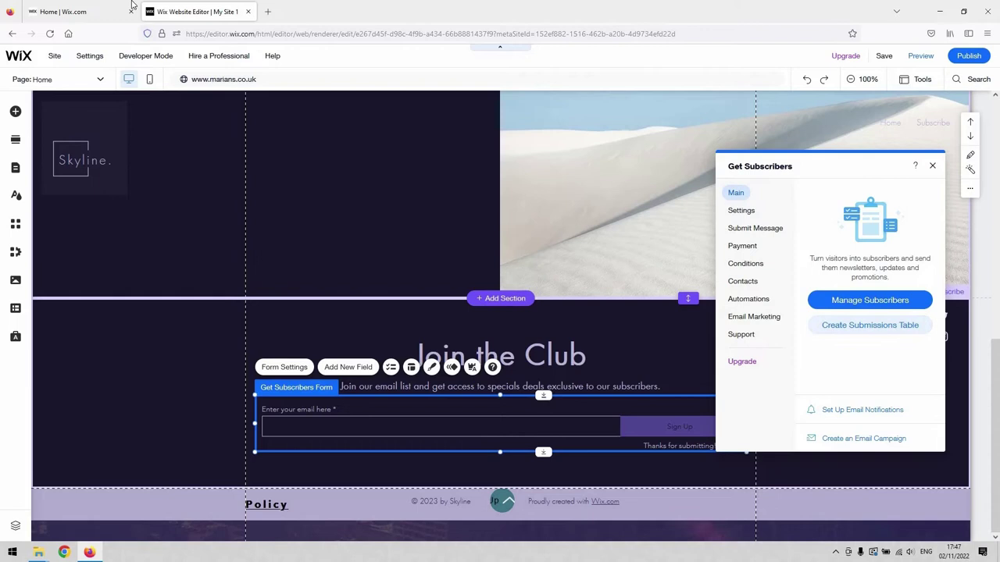
{"action": "left_click", "coordinate": [86, 11]}
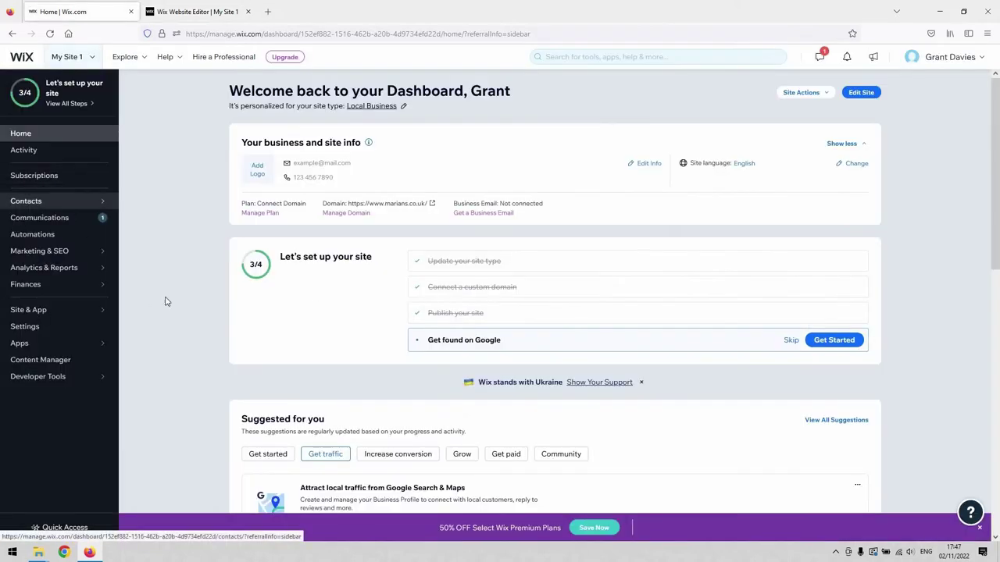
{"action": "key", "text": "ctrl+Tab"}
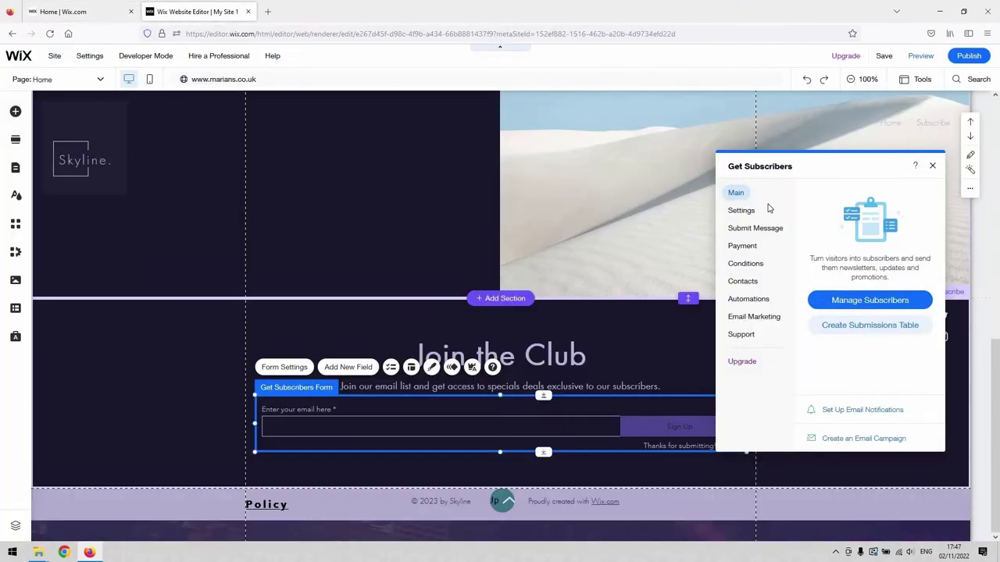
{"action": "left_click", "coordinate": [742, 211]}
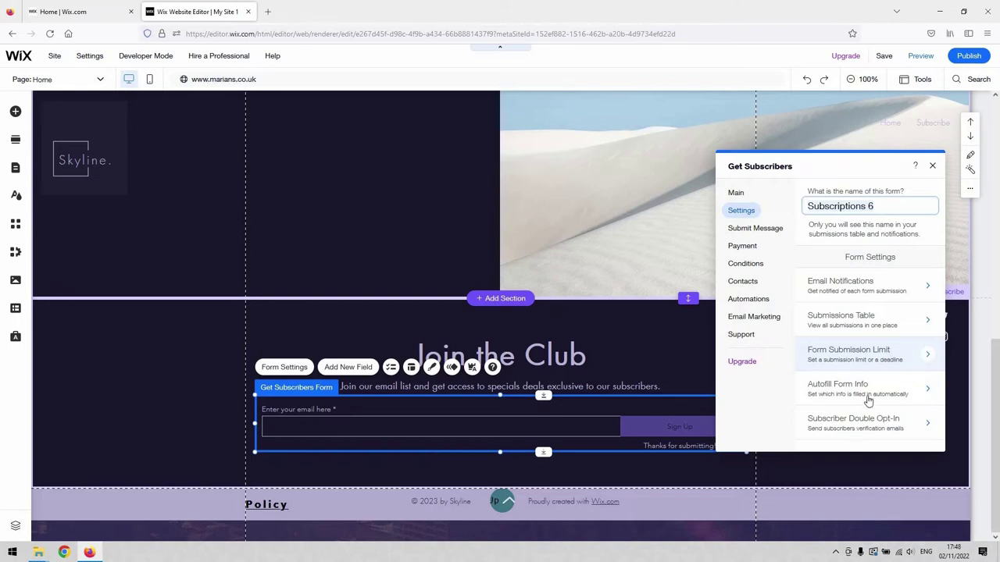
{"action": "left_click", "coordinate": [770, 230]}
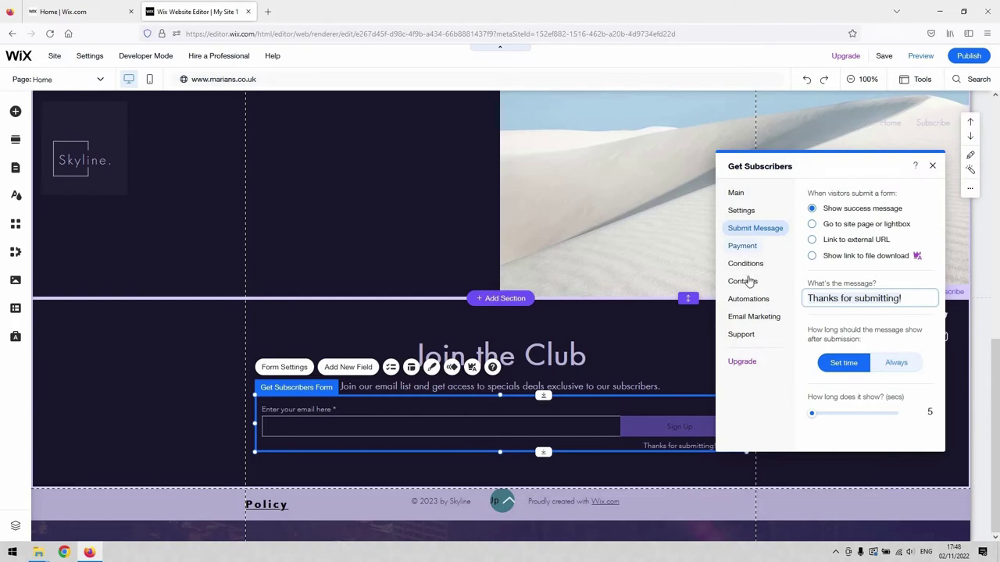
{"action": "left_click", "coordinate": [744, 247]}
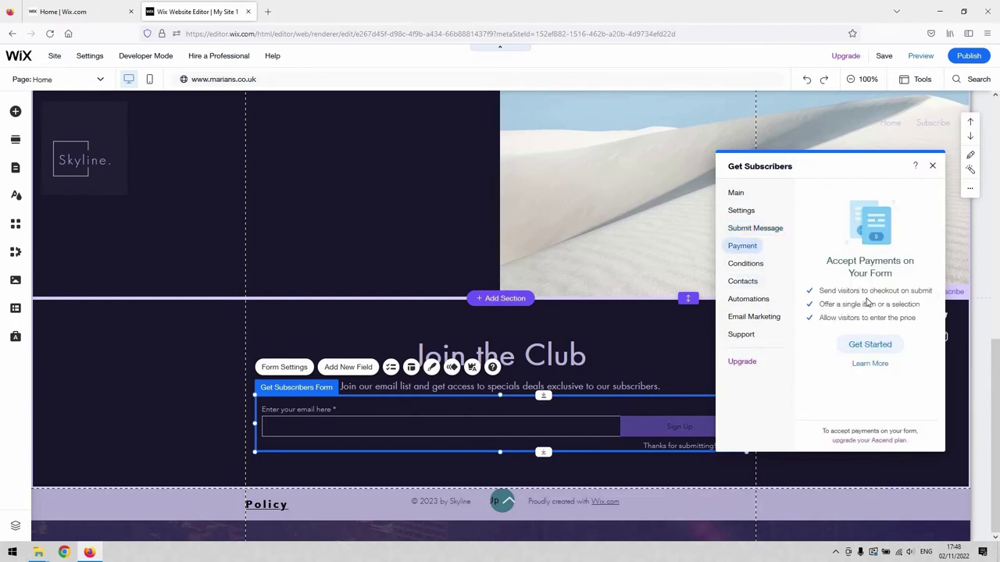
{"action": "left_click", "coordinate": [752, 266]}
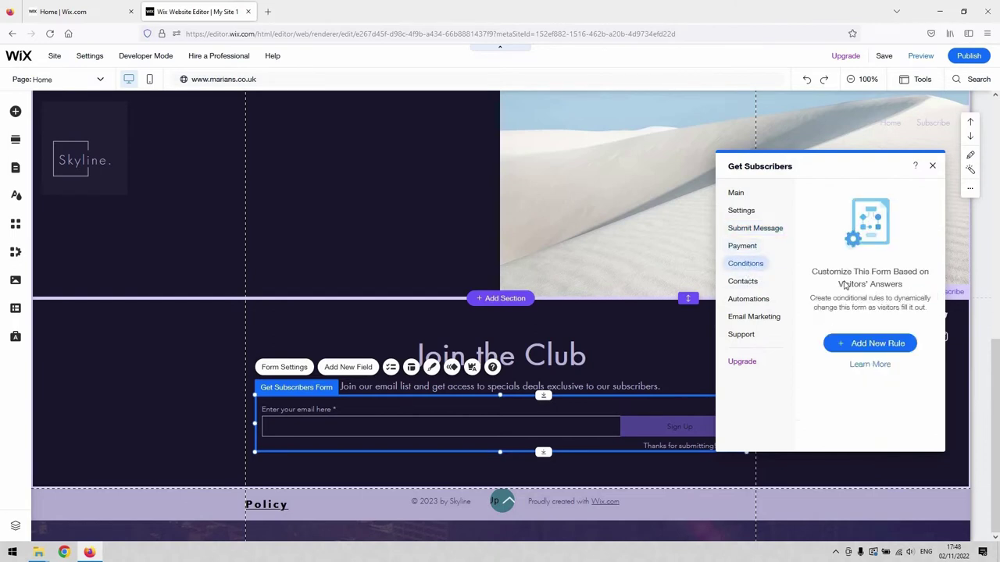
Draft a conditional rule for the form, using the email field being filled as its condition.
{"action": "left_click", "coordinate": [877, 345]}
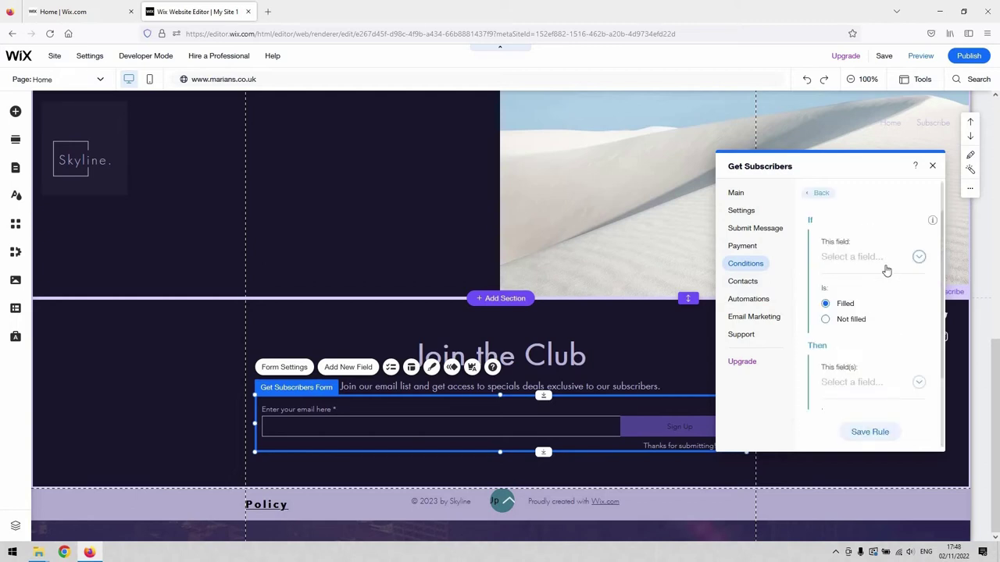
{"action": "scroll", "coordinate": [871, 293], "scroll_direction": "down", "scroll_amount": 1}
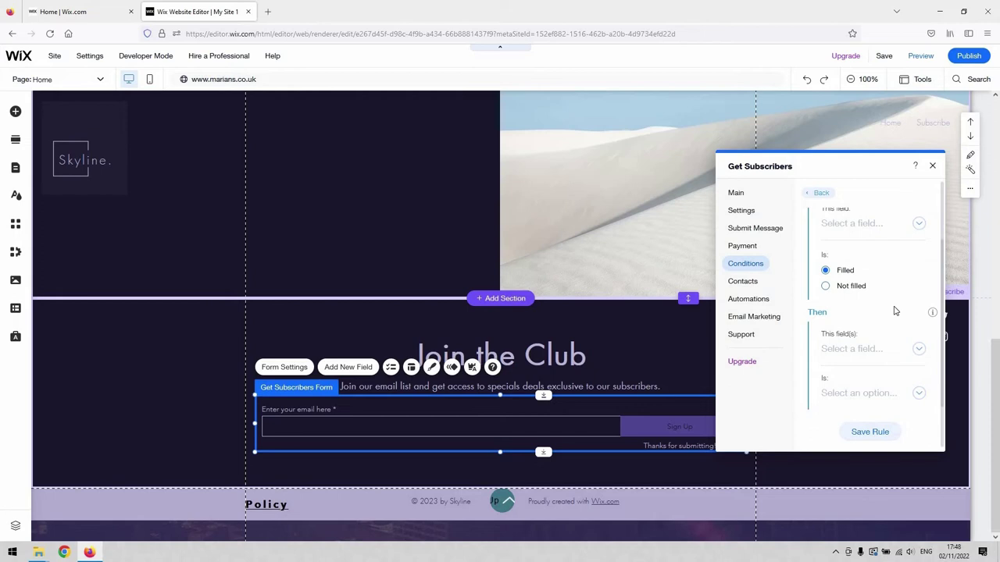
{"action": "scroll", "coordinate": [892, 311], "scroll_direction": "up", "scroll_amount": 1}
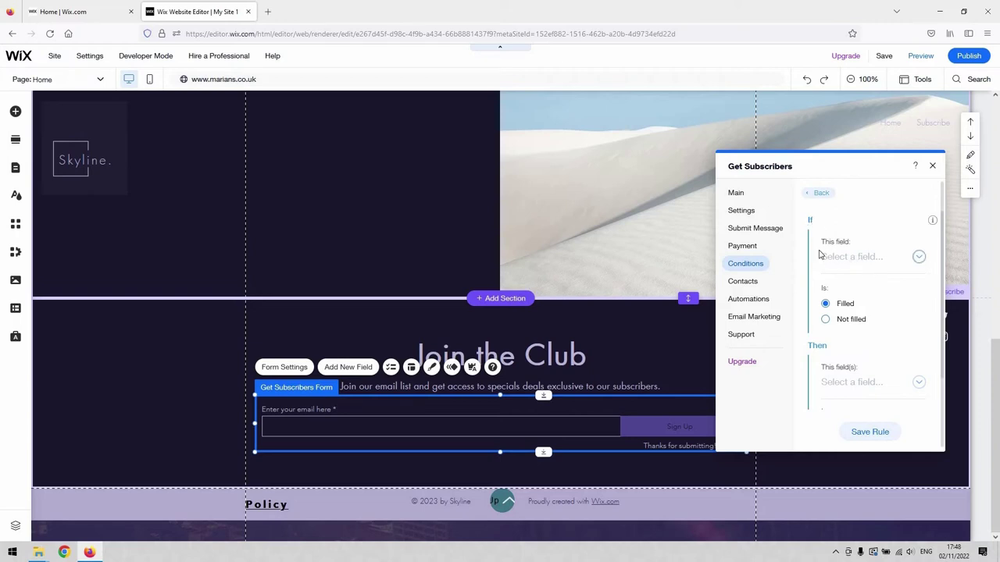
{"action": "left_click", "coordinate": [920, 258]}
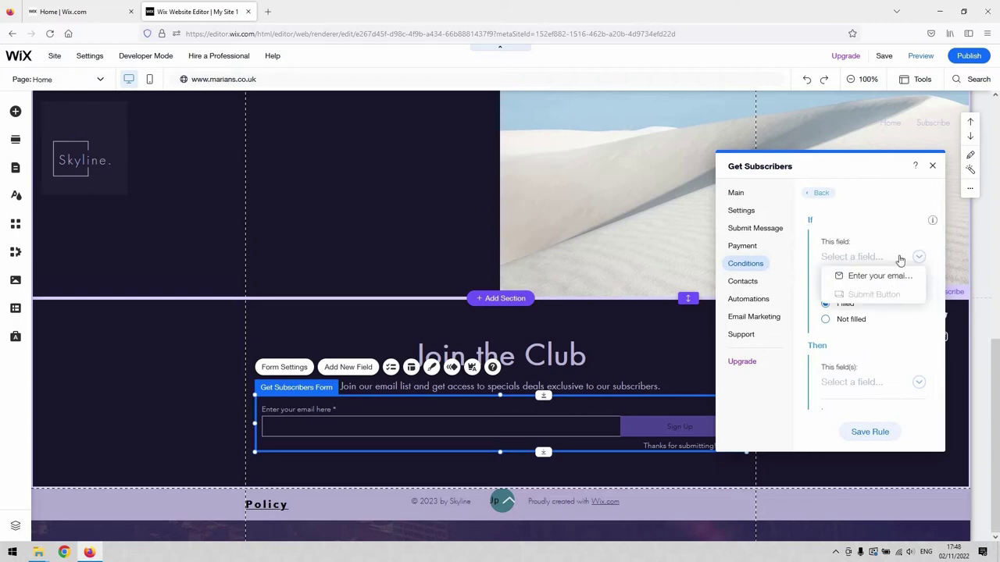
{"action": "left_click", "coordinate": [918, 257]}
{"action": "left_click", "coordinate": [867, 257]}
{"action": "left_click", "coordinate": [864, 274]}
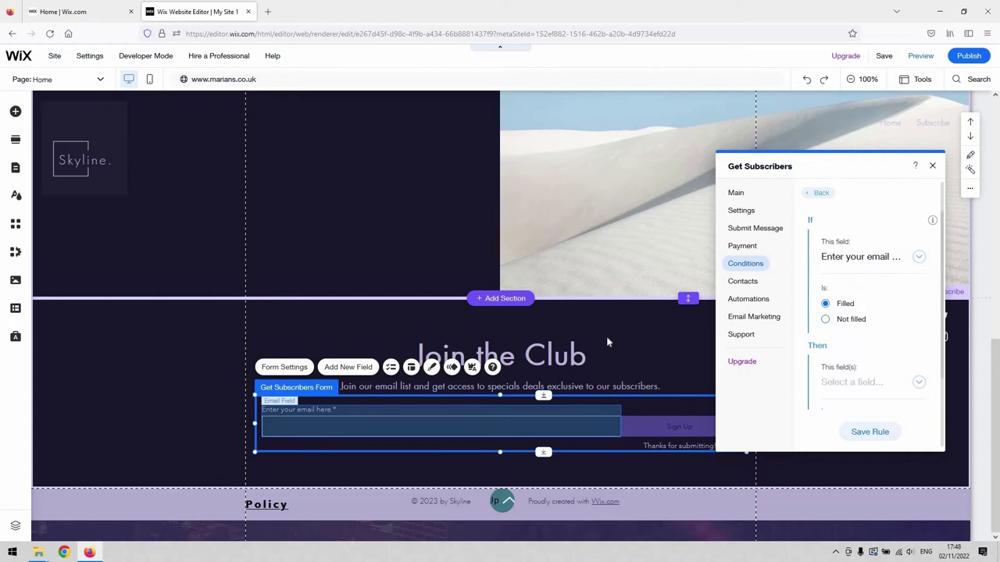
{"action": "scroll", "coordinate": [852, 279], "scroll_direction": "down", "scroll_amount": 1}
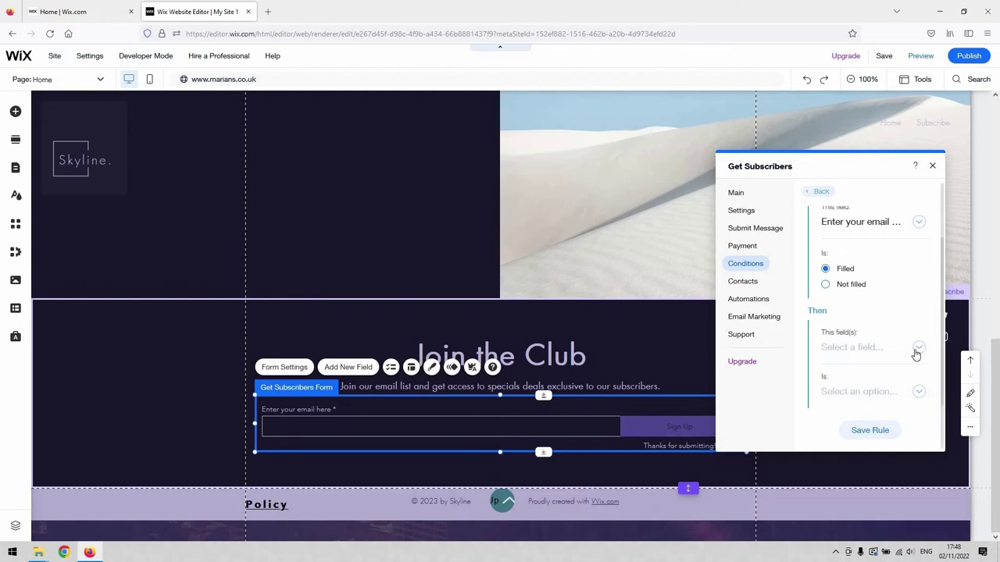
{"action": "scroll", "coordinate": [915, 224], "scroll_direction": "up", "scroll_amount": 1}
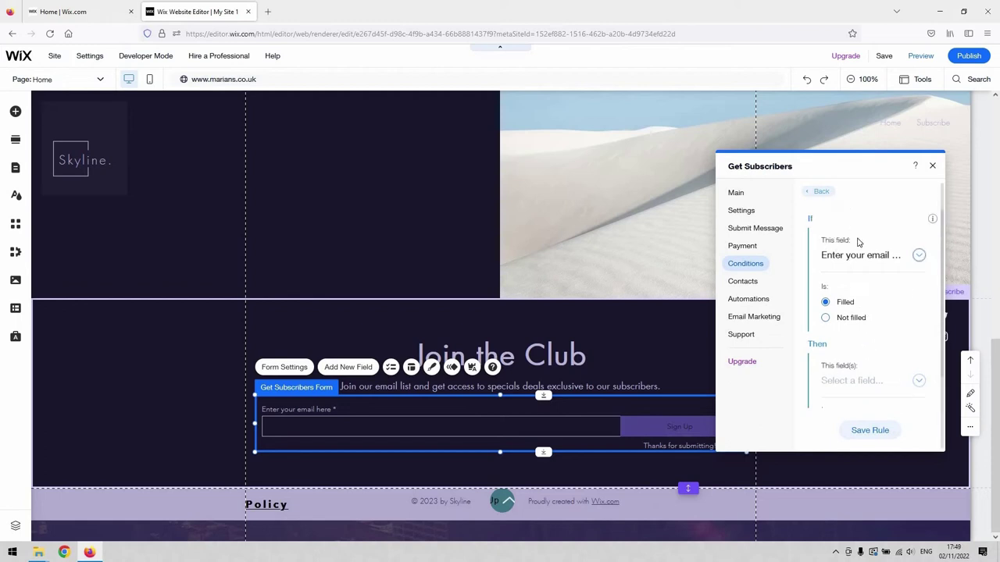
Review the form's contacts, automations and email marketing options, and close its settings.
{"action": "left_click", "coordinate": [746, 284]}
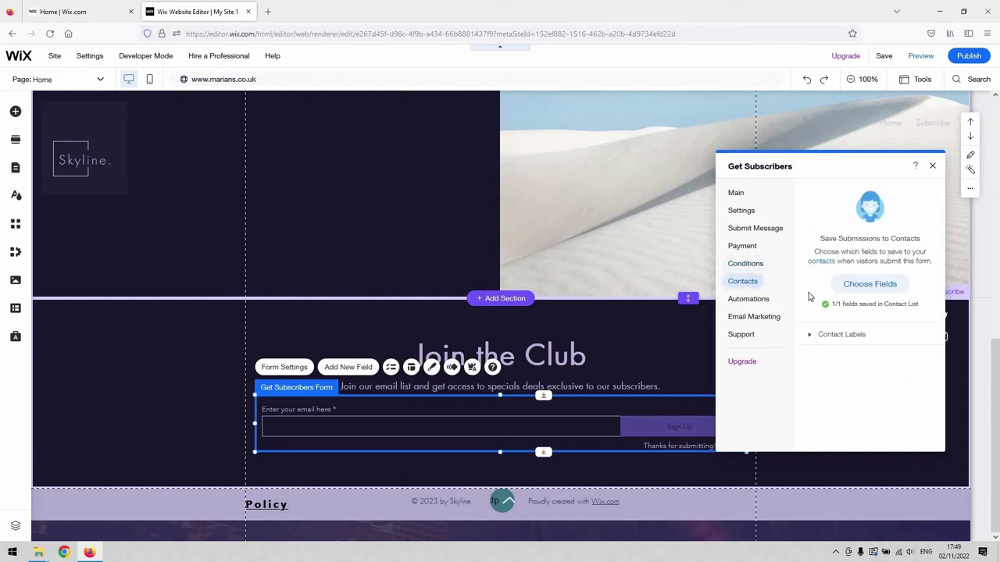
{"action": "left_click", "coordinate": [747, 301]}
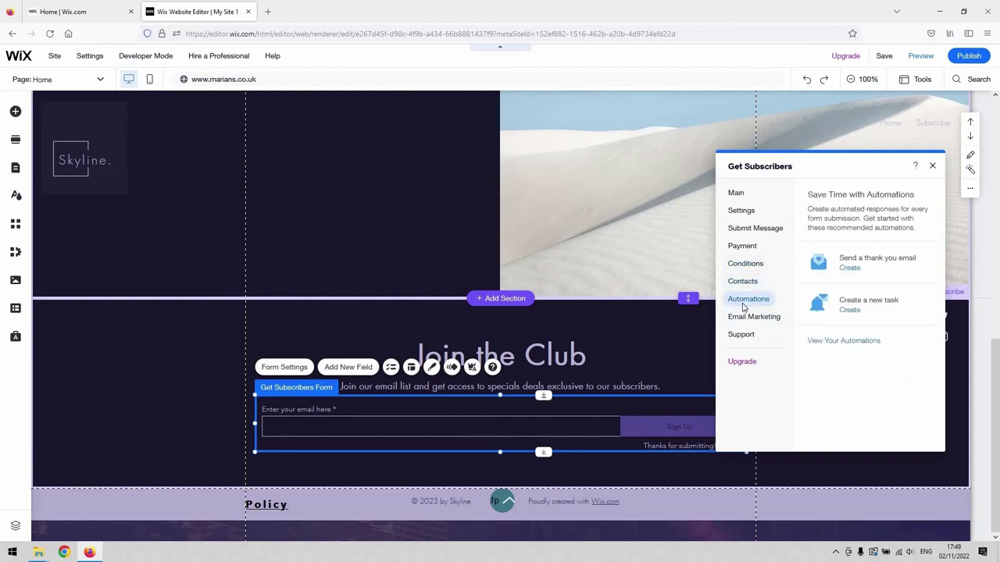
{"action": "left_click", "coordinate": [749, 318]}
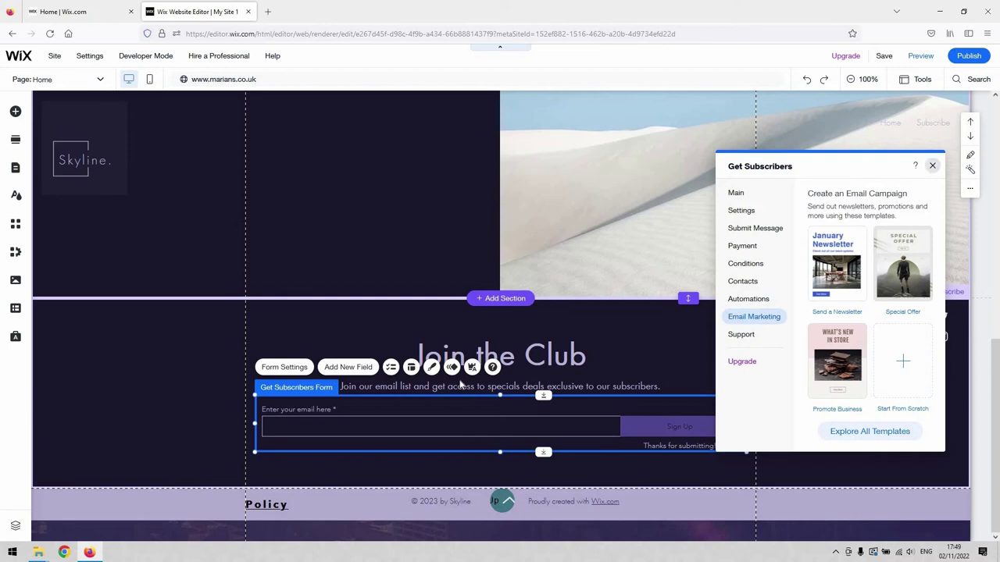
{"action": "left_click", "coordinate": [934, 167]}
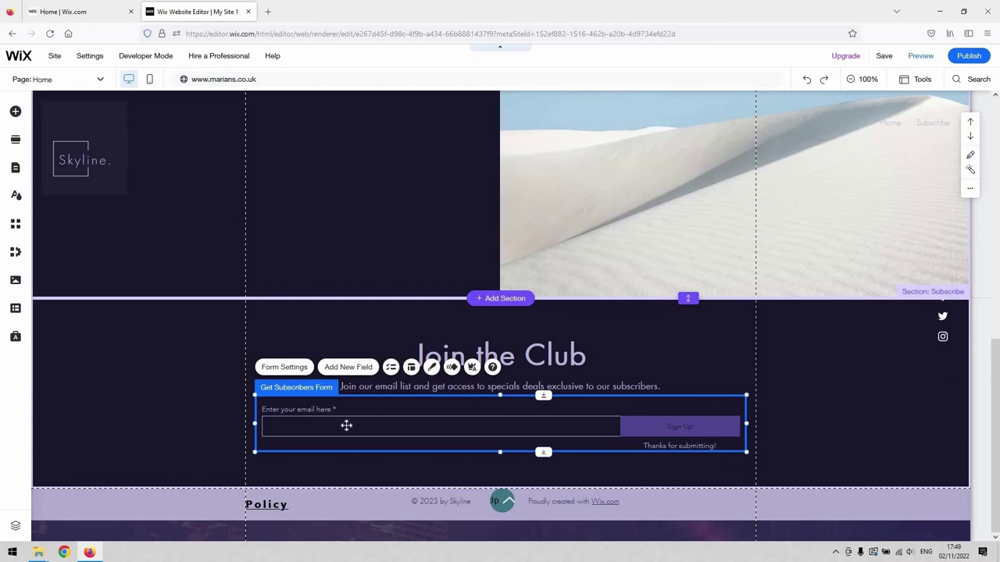
Examine the contact, basic, advanced and anti-spam fields that can be added to the subscriber form.
{"action": "left_click", "coordinate": [349, 368]}
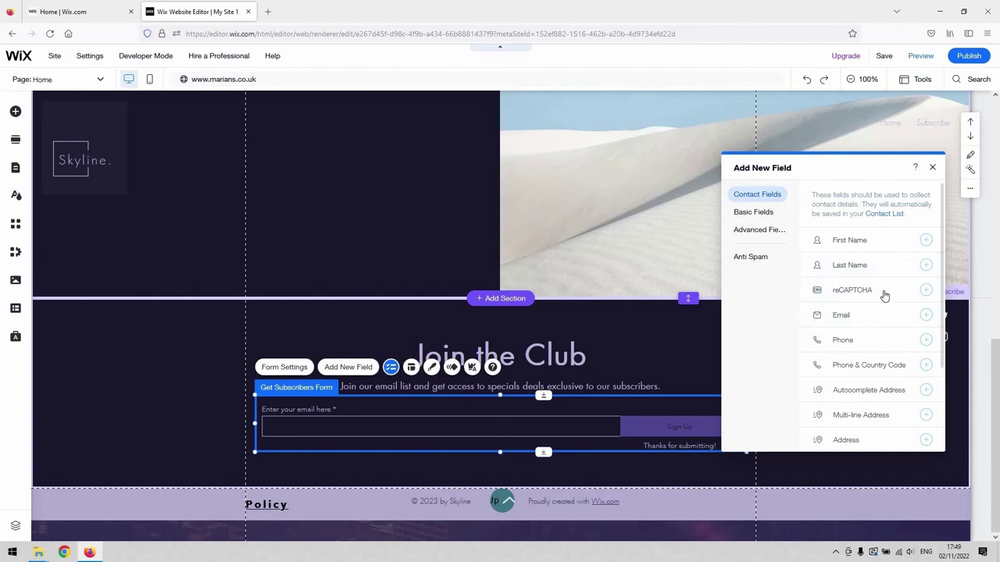
{"action": "scroll", "coordinate": [871, 297], "scroll_direction": "down", "scroll_amount": 2}
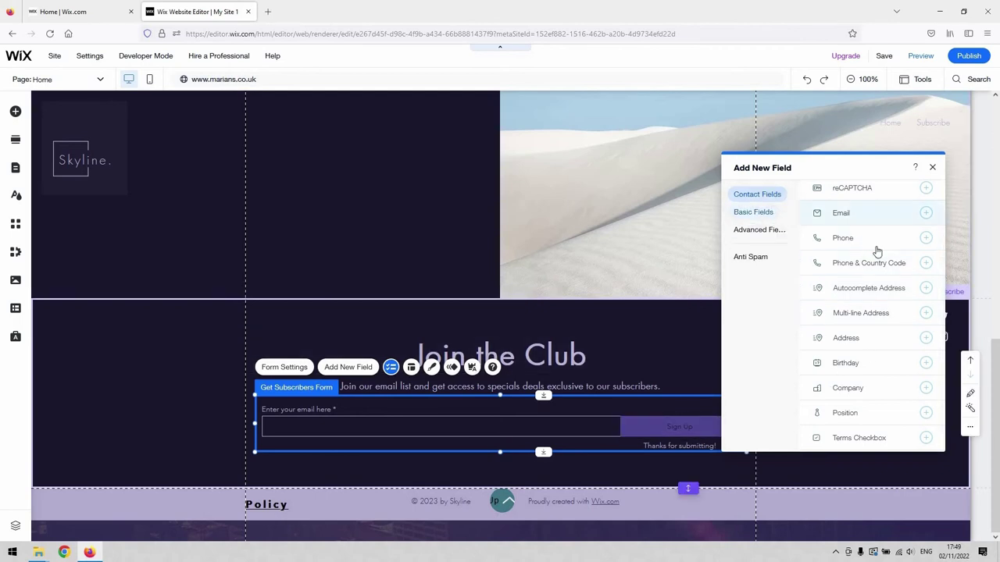
{"action": "left_click", "coordinate": [755, 214]}
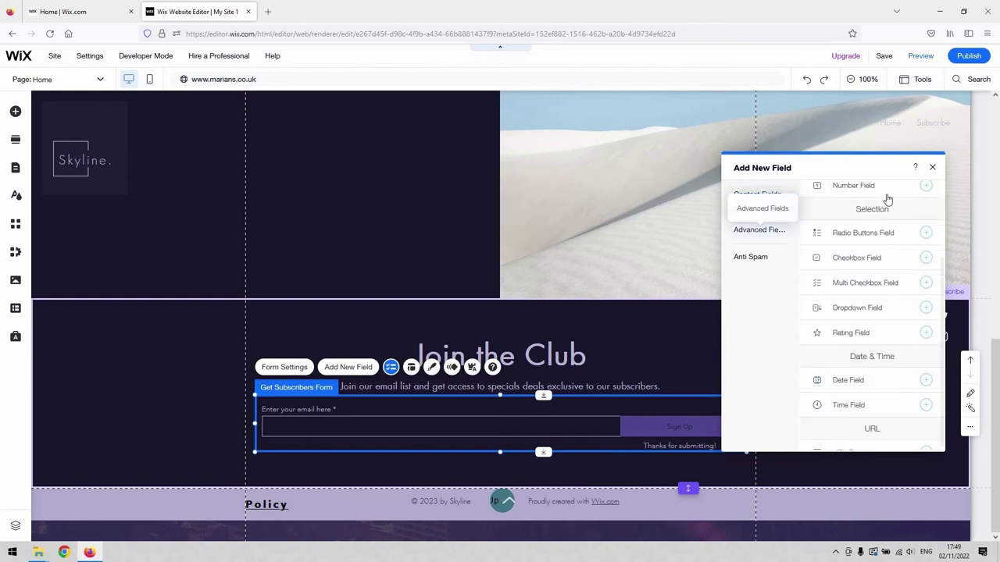
{"action": "scroll", "coordinate": [889, 275], "scroll_direction": "up", "scroll_amount": 3}
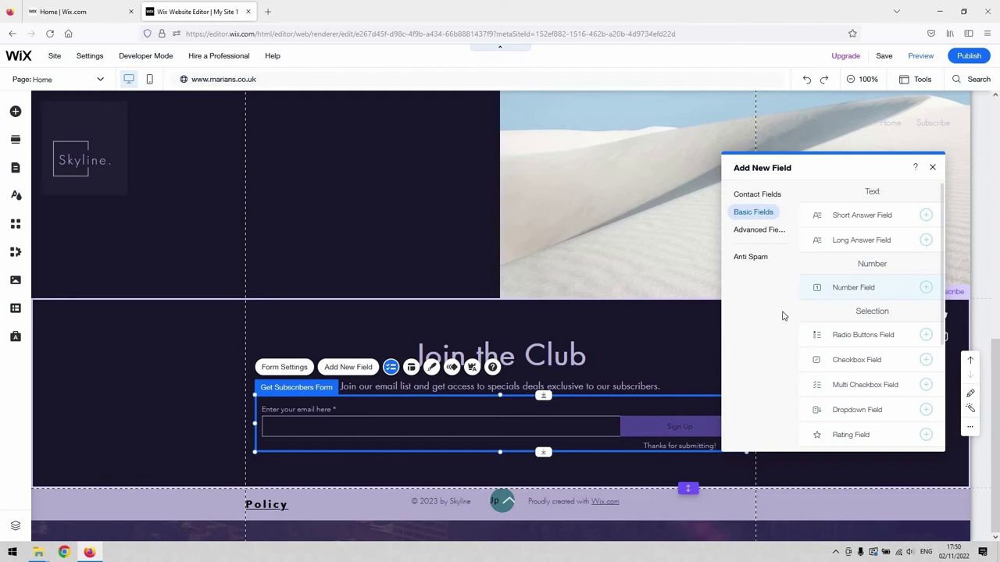
{"action": "scroll", "coordinate": [891, 320], "scroll_direction": "down", "scroll_amount": 3}
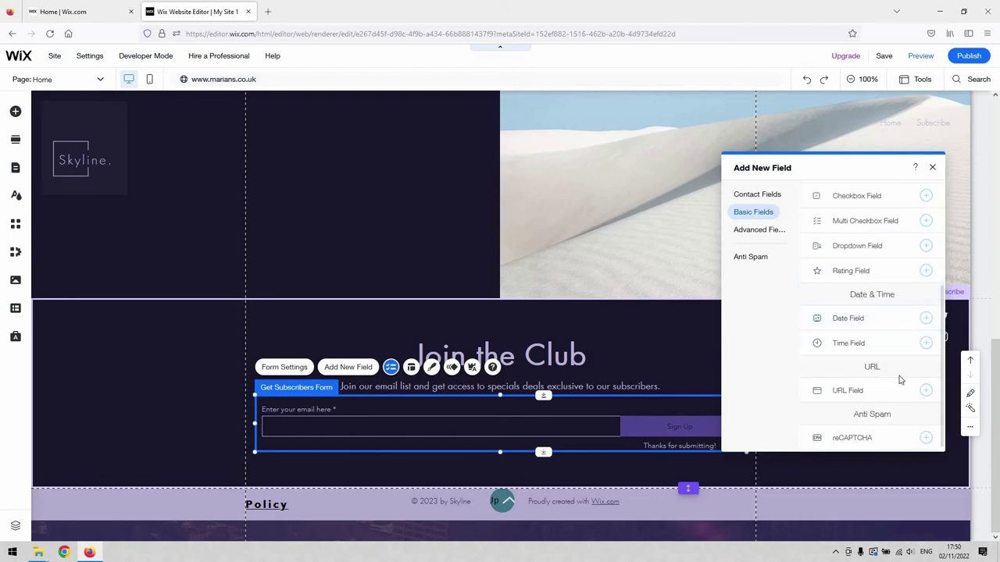
{"action": "left_click", "coordinate": [750, 229]}
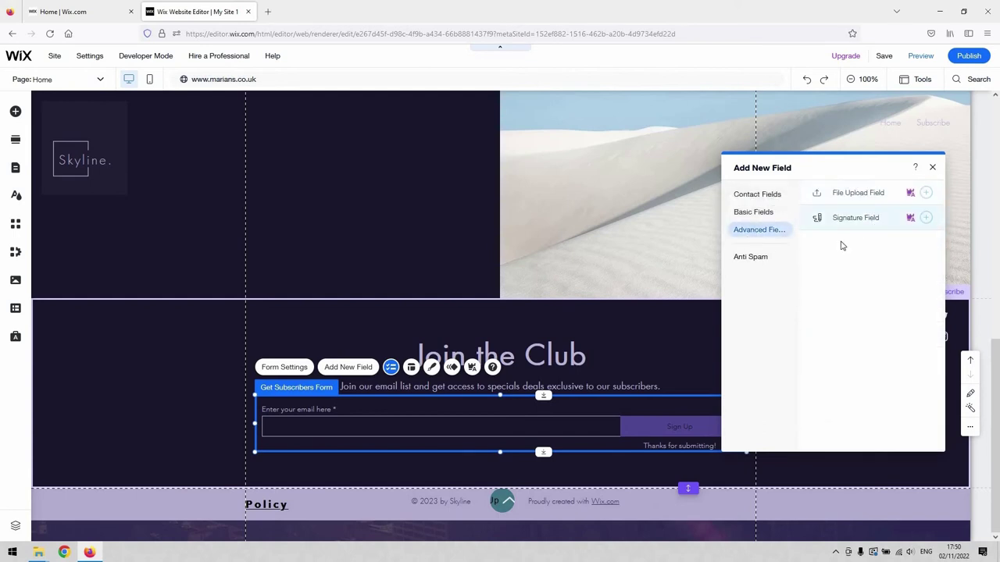
{"action": "left_click", "coordinate": [750, 258]}
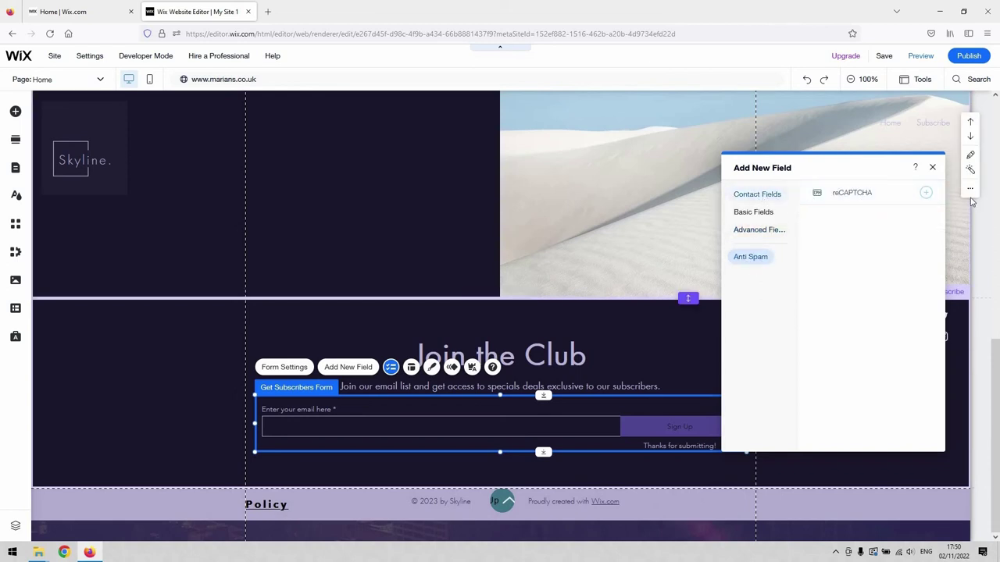
{"action": "left_click", "coordinate": [760, 195]}
Preview the site with the new subscribe section.
{"action": "left_click", "coordinate": [920, 55]}
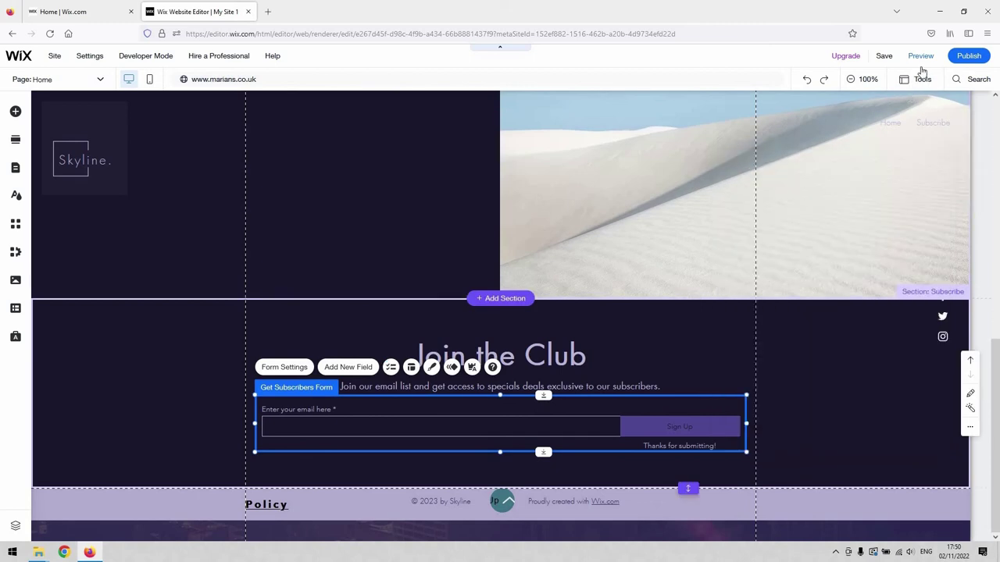